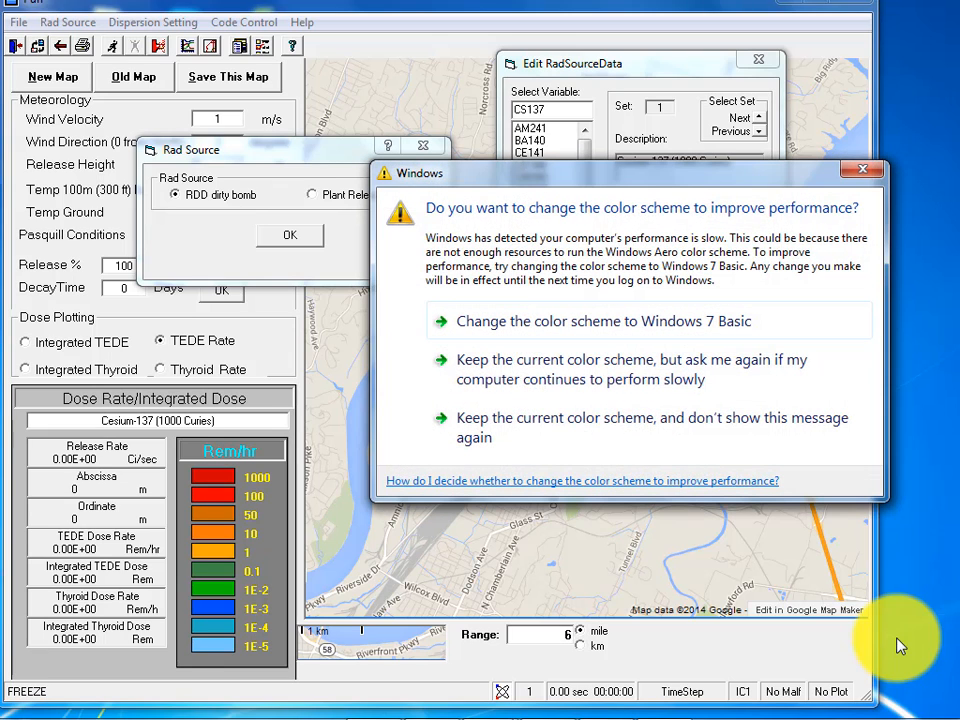
Dismiss the Windows colour scheme prompts, choose the RDD dirty bomb source with Cesium-137 (1000 Curies), and confirm it
click(860, 170)
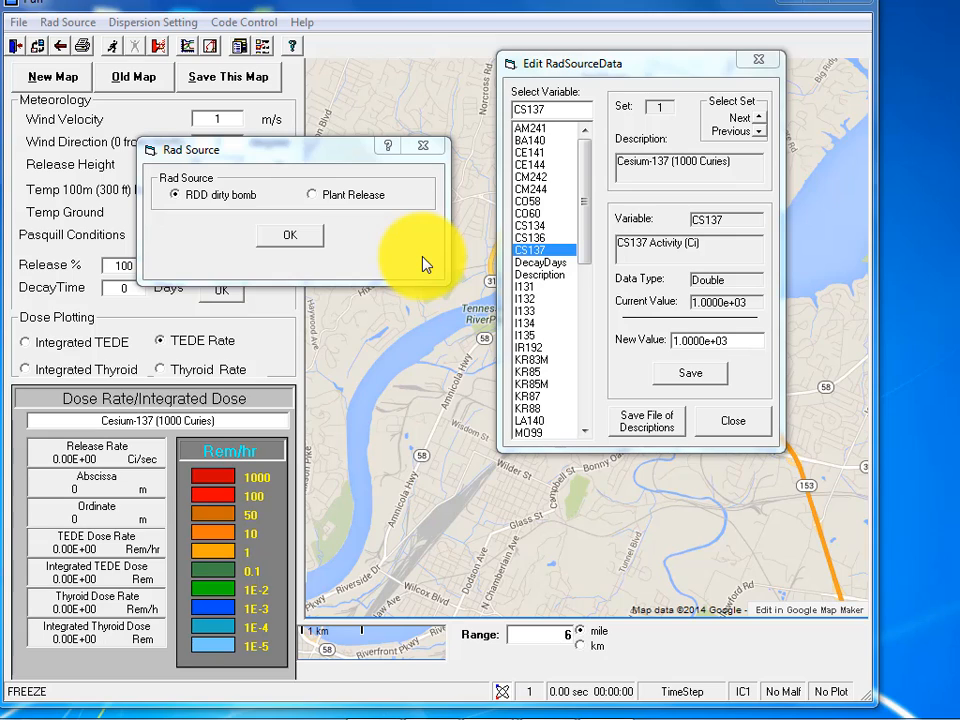
click(205, 198)
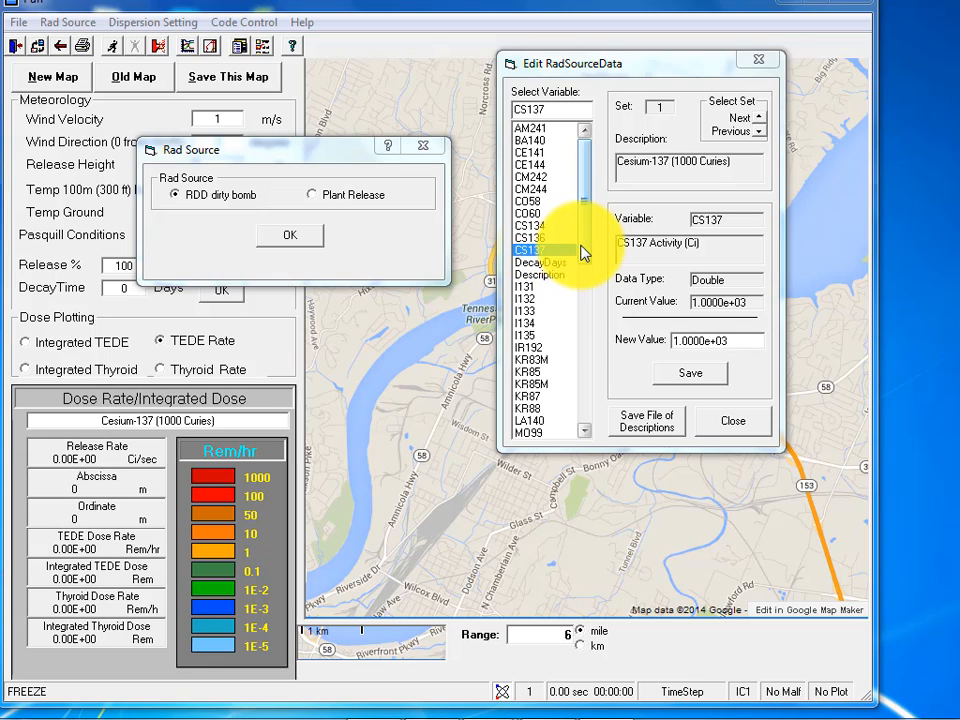
drag(579, 254, 610, 248)
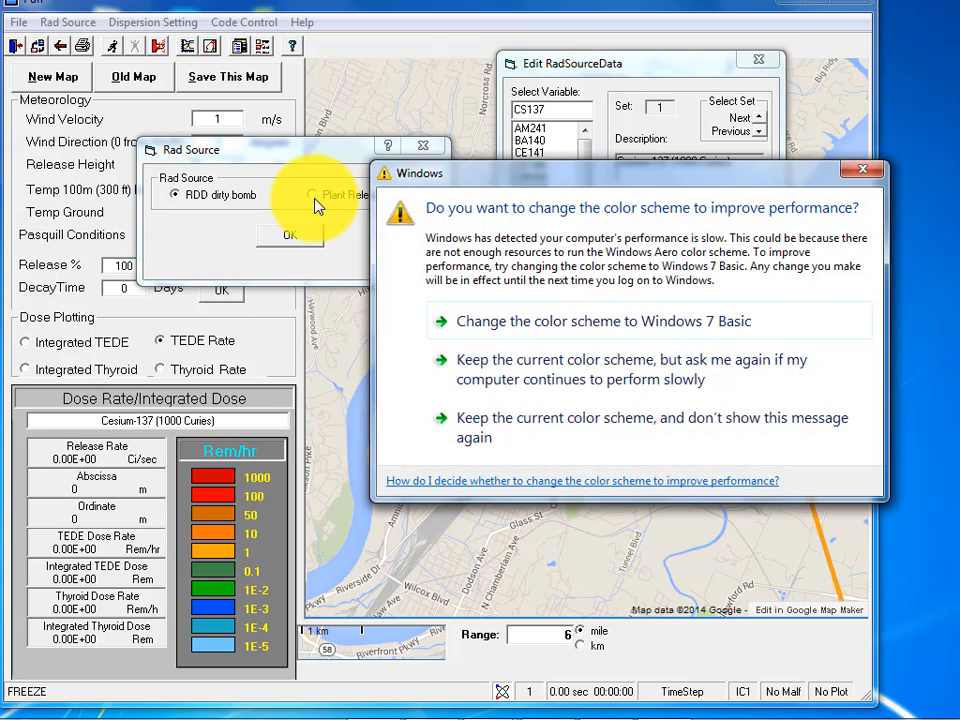
click(860, 171)
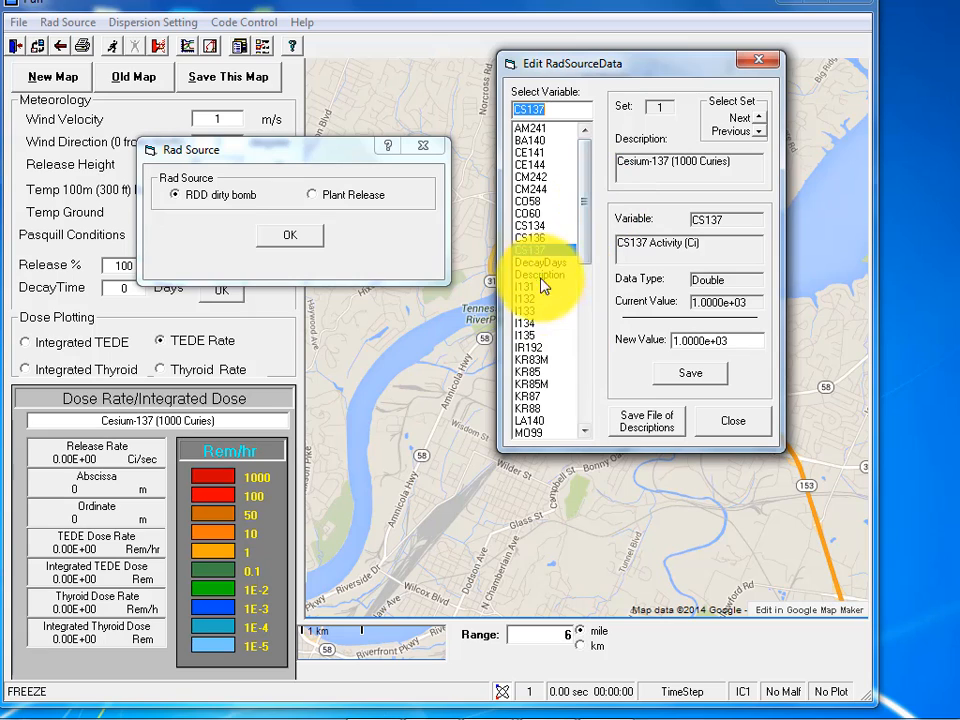
click(729, 421)
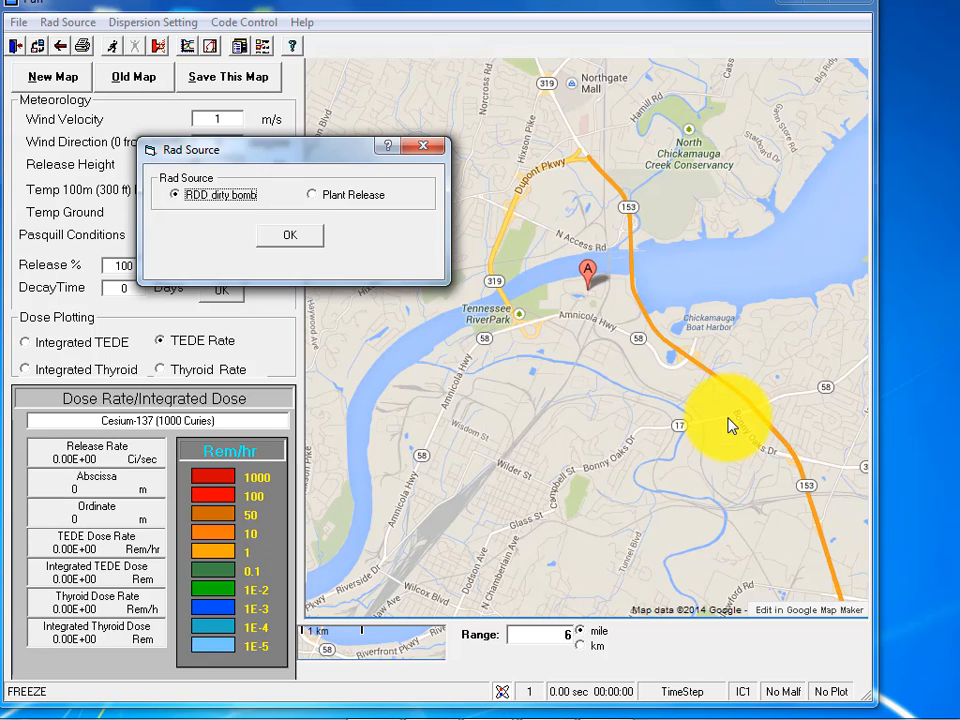
click(296, 243)
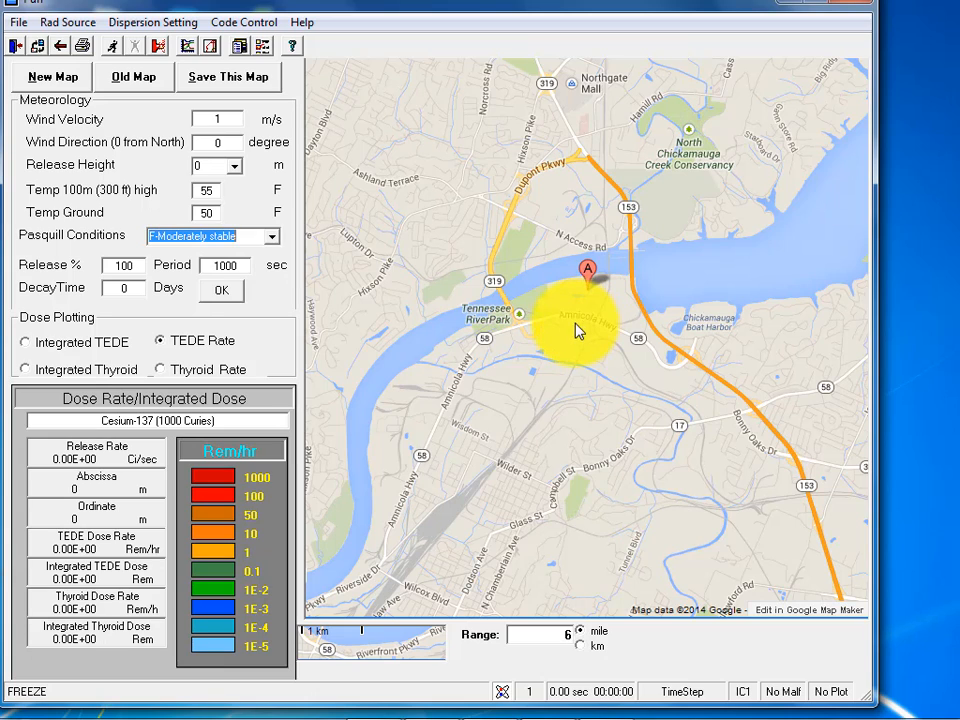
Start a new map and look up "new york" by address
click(64, 82)
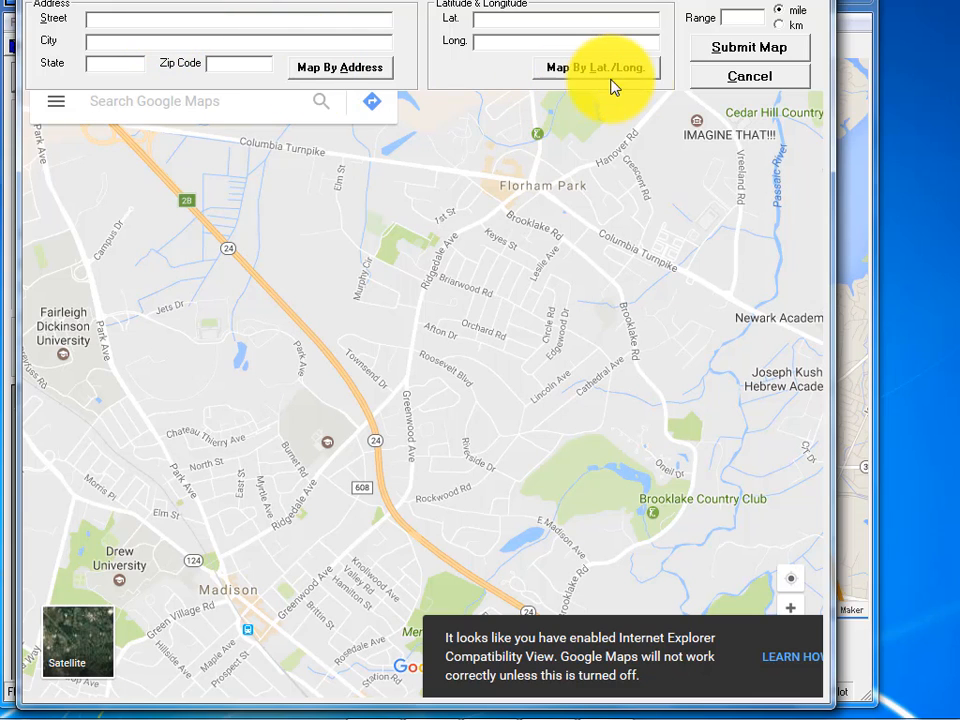
click(139, 19)
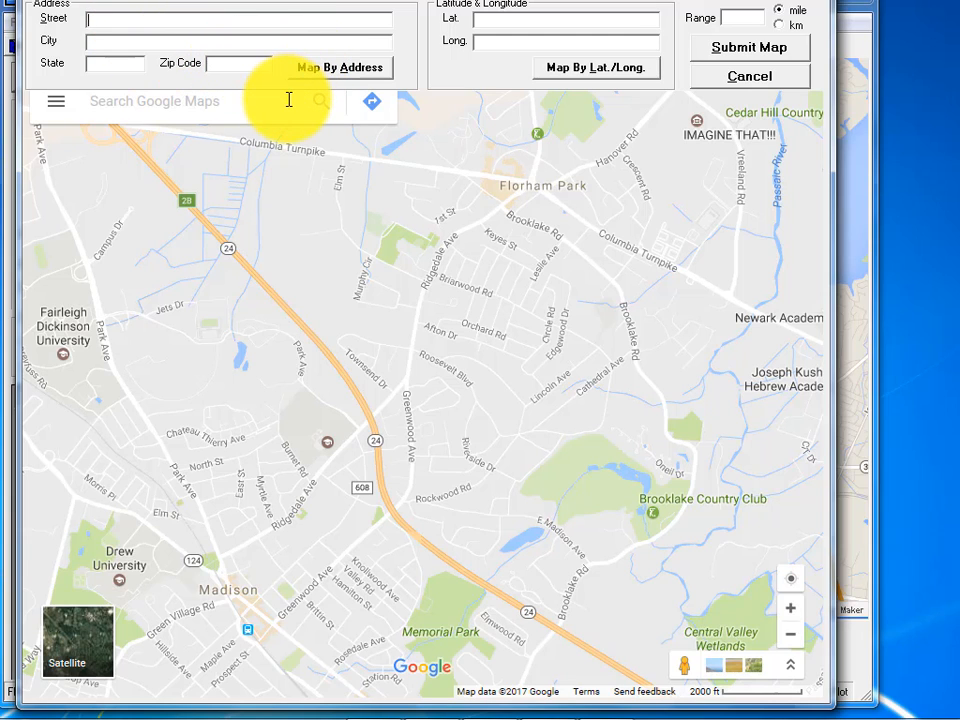
text(york)
key(BackSpace)
key(BackSpace)
key(BackSpace)
key(BackSpace)
text(new york)
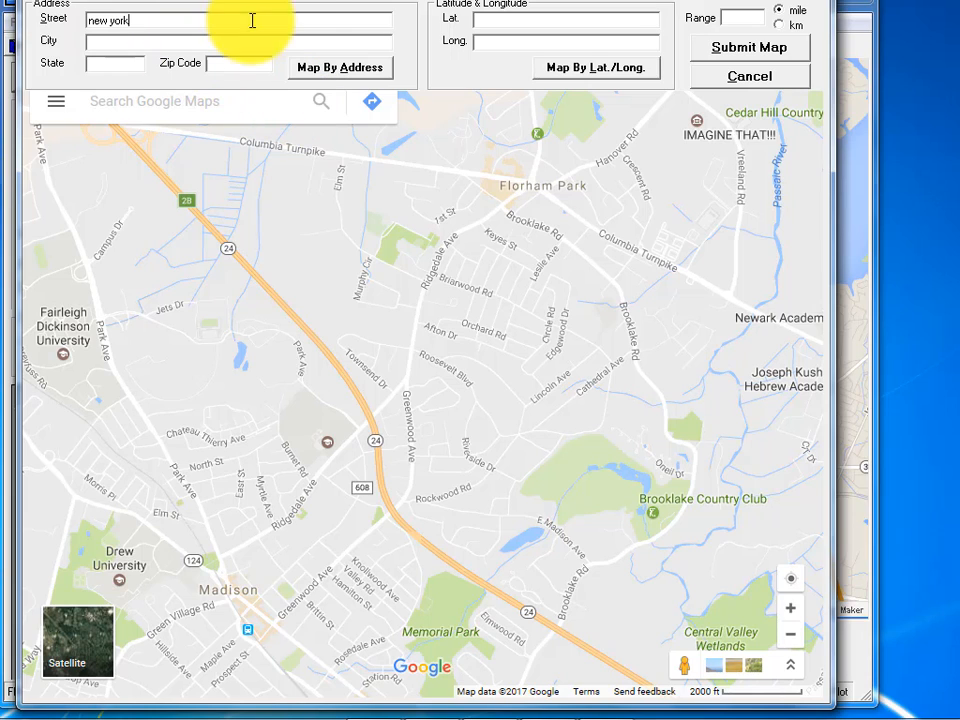
click(347, 70)
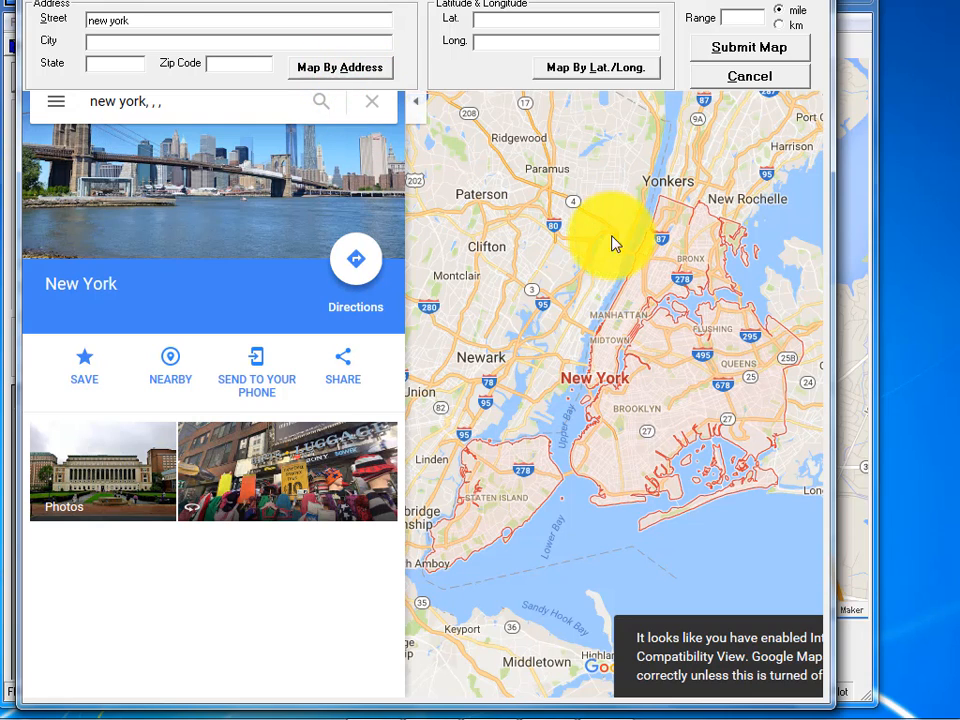
Clear the place details, frame the map on Lower Manhattan and Brooklyn, and submit it as the simulation map
click(373, 113)
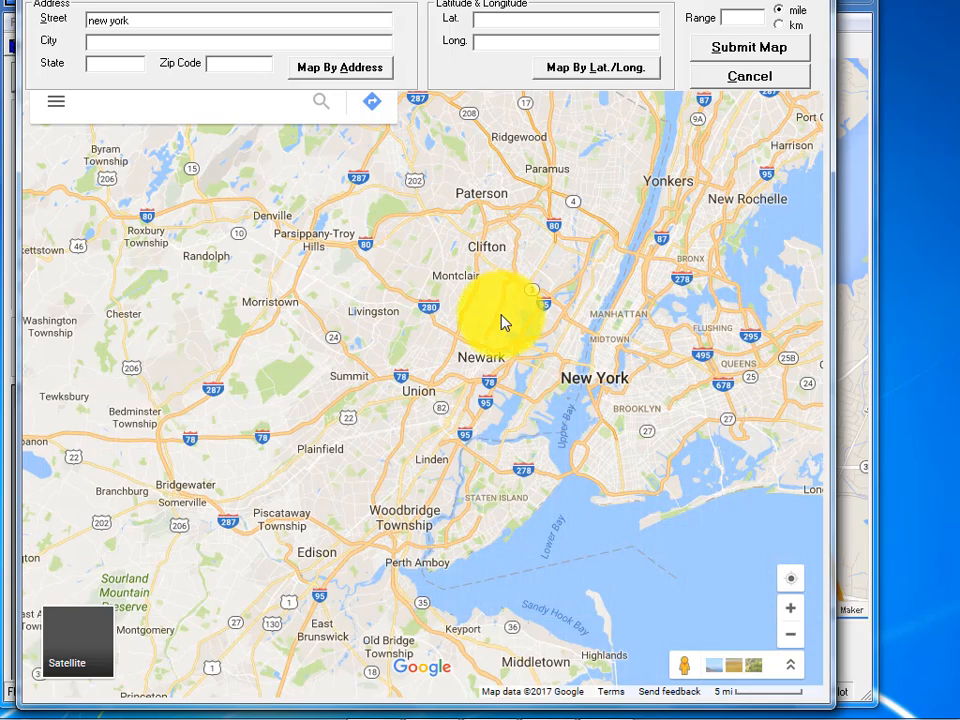
drag(597, 394, 368, 373)
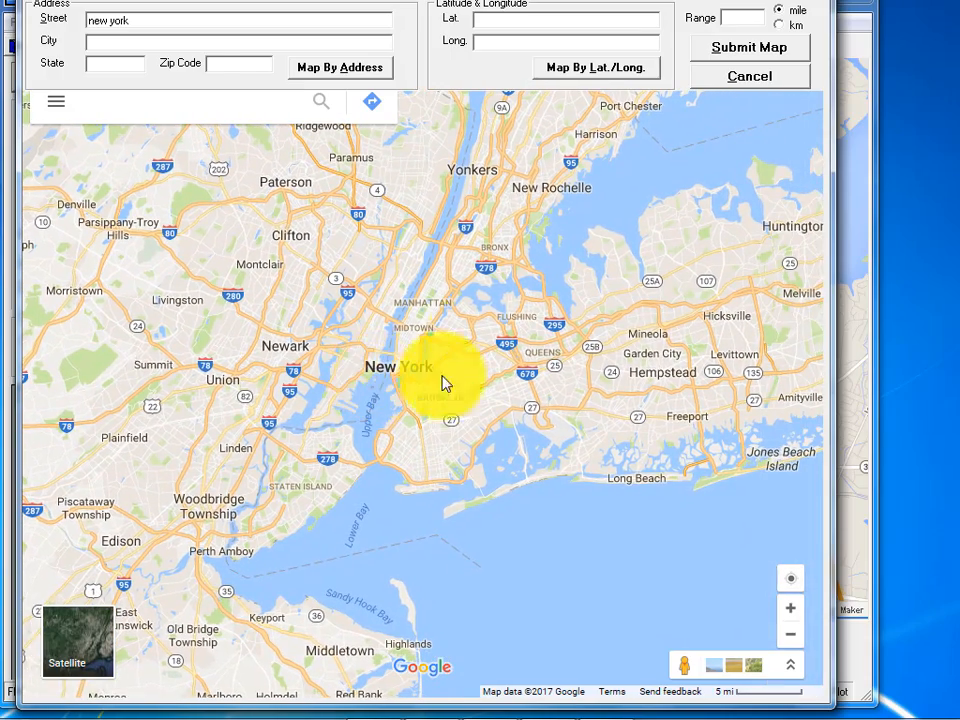
click(787, 608)
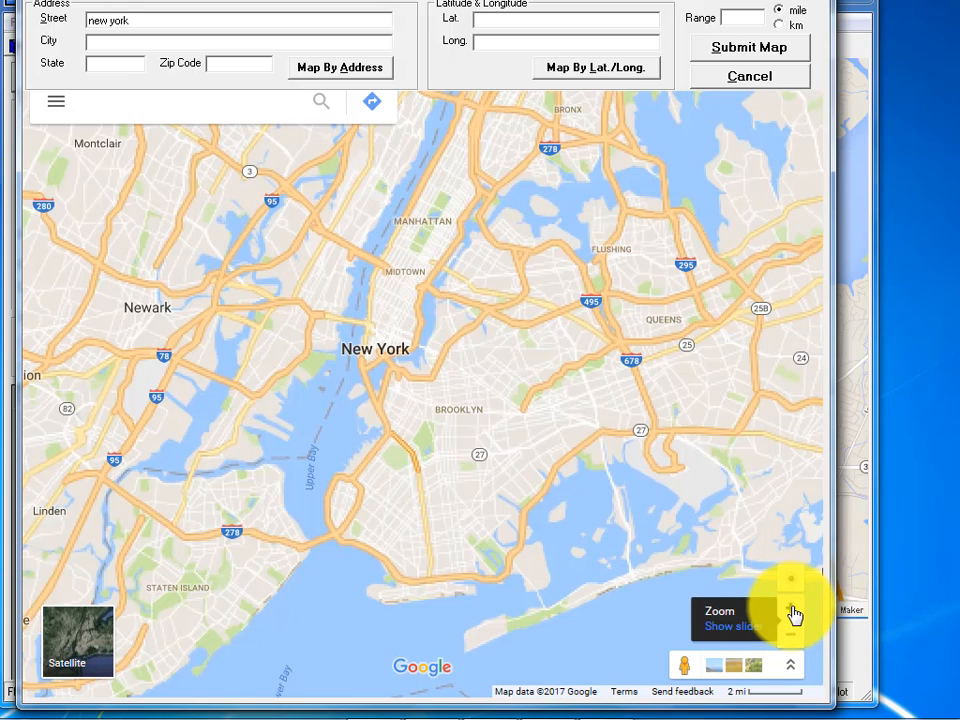
click(792, 610)
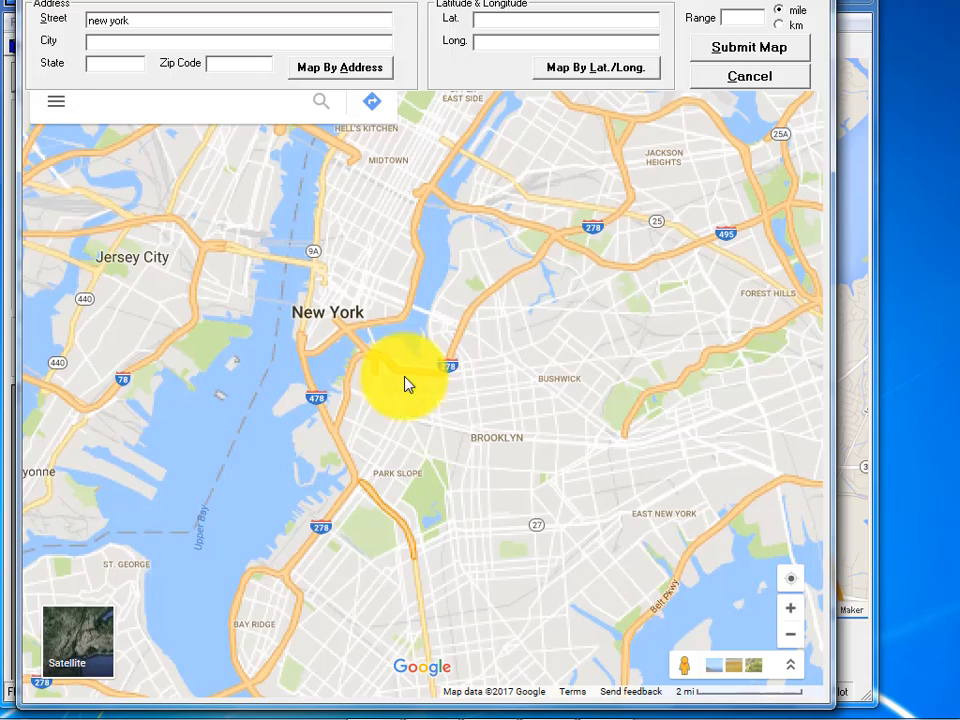
drag(441, 414, 503, 452)
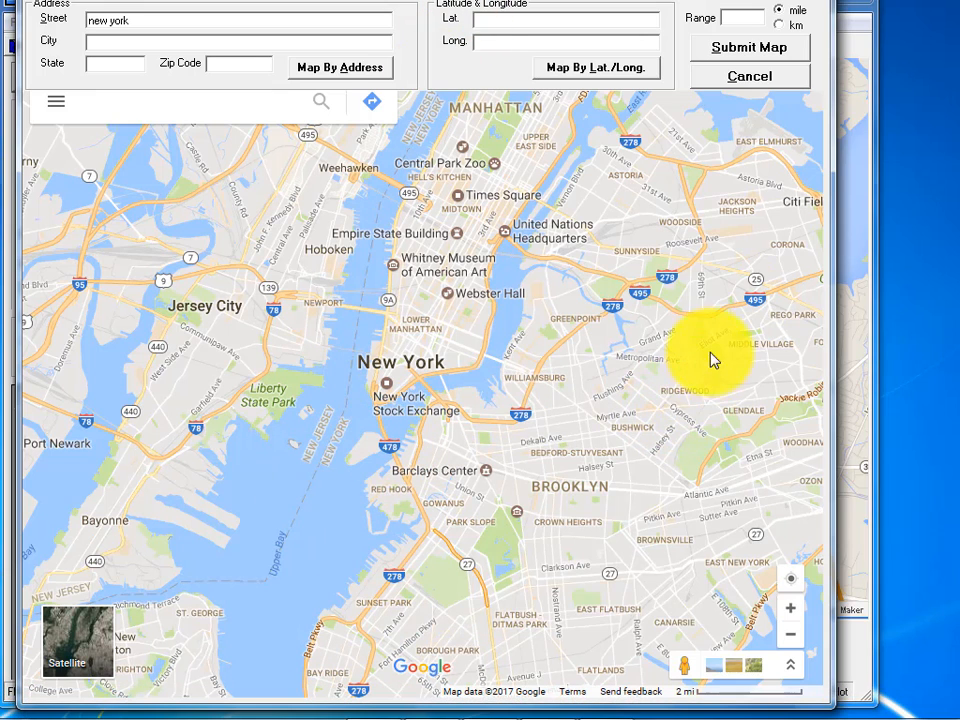
click(746, 47)
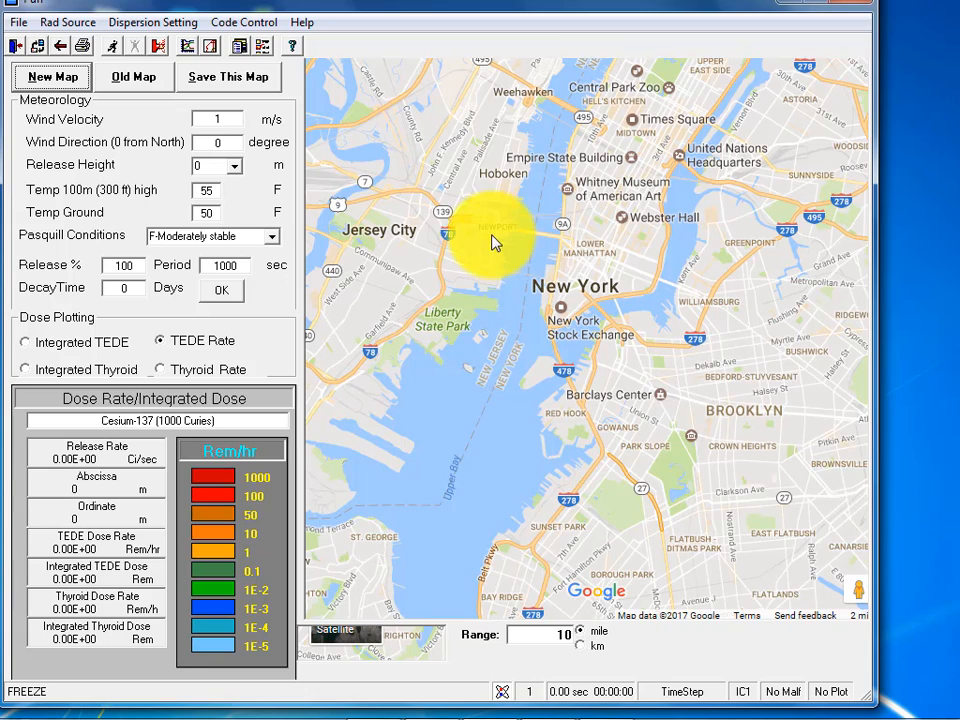
Set the wind velocity to 3 m/s and the wind direction to 120 degrees
double_click(208, 121)
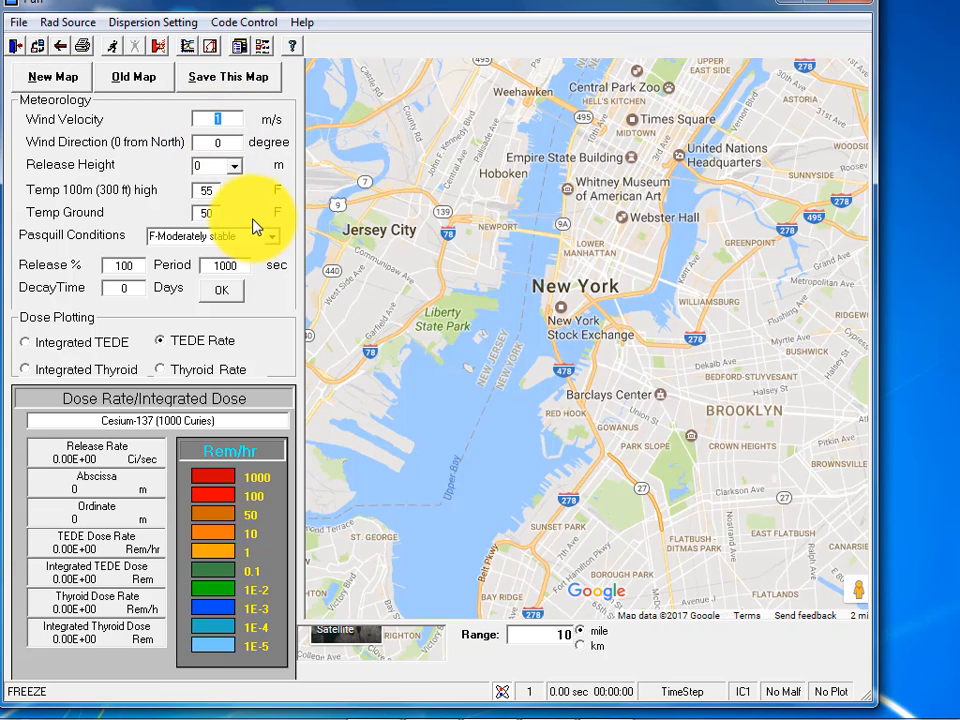
text(3)
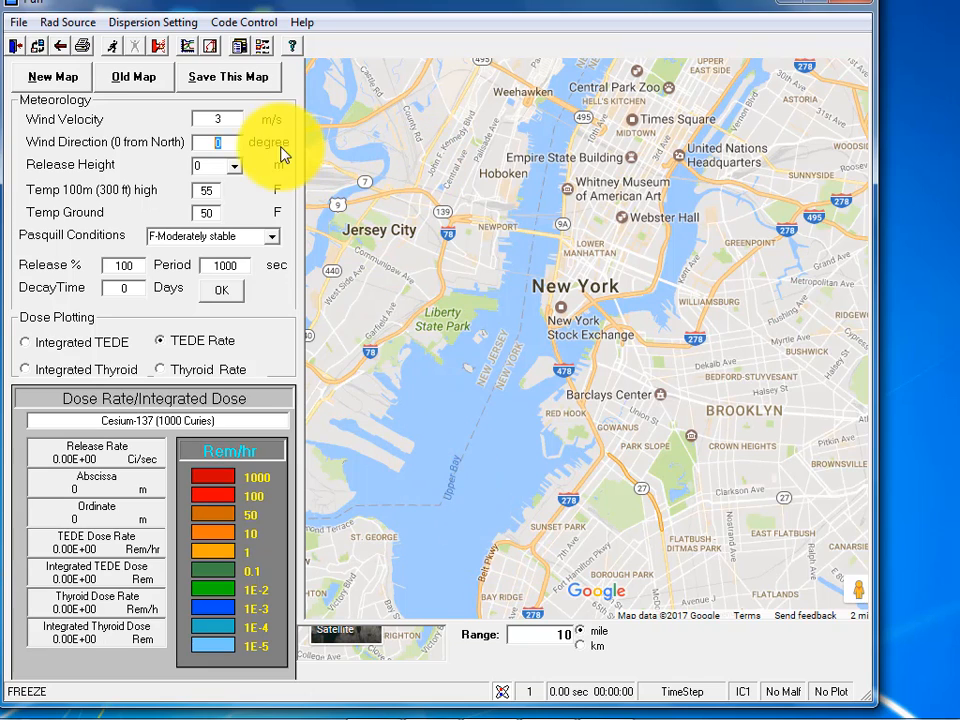
text(1)
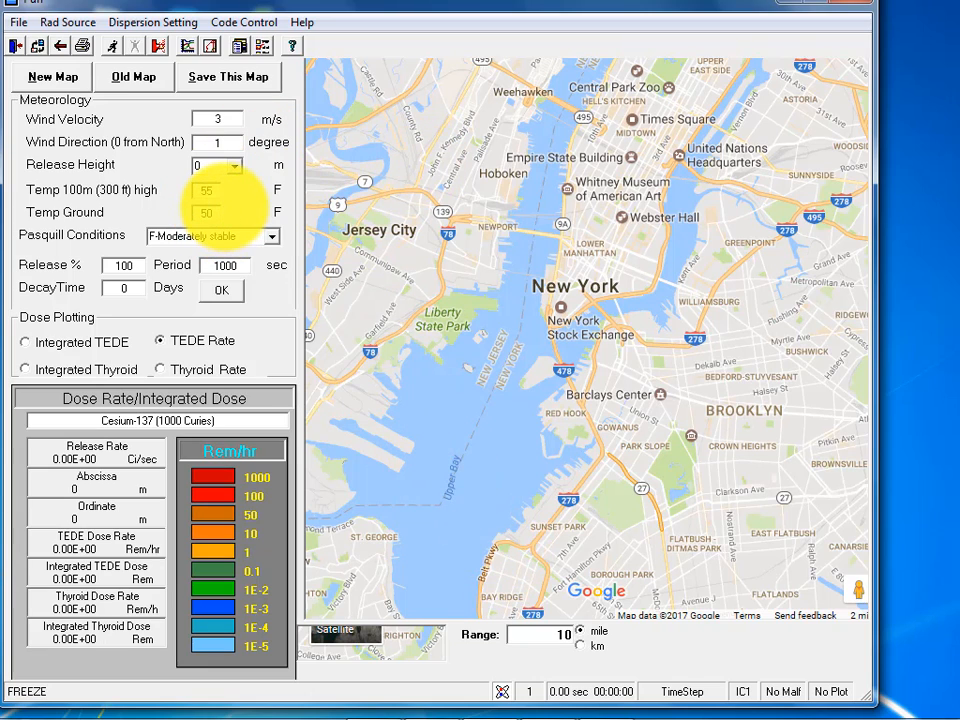
text(20)
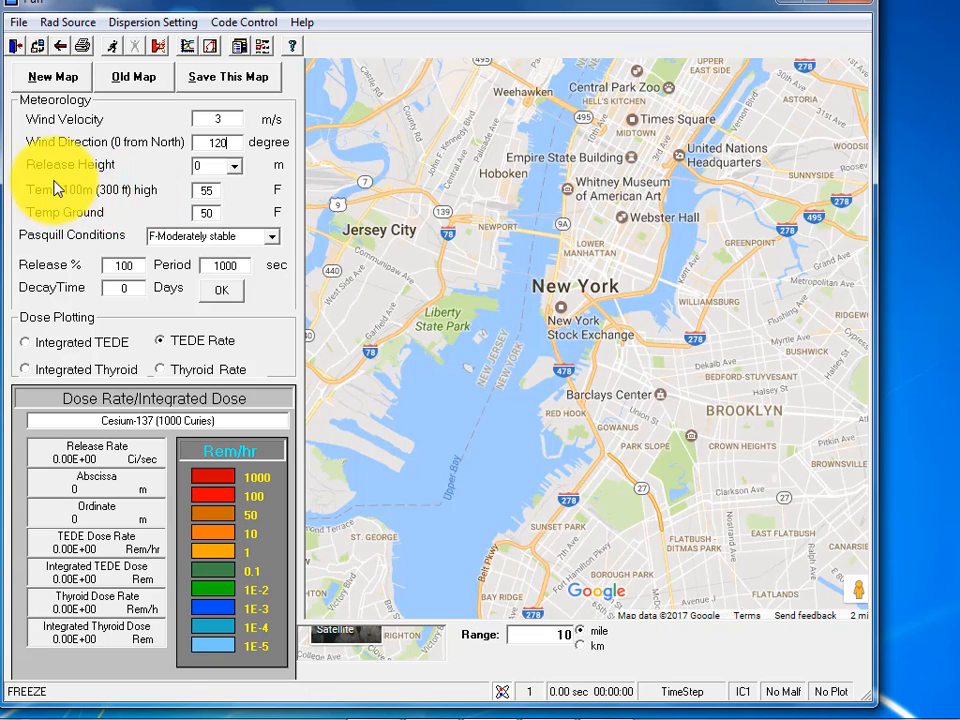
Set the release height to 20 m, dismiss the Windows colour scheme prompt, and apply the meteorology settings
click(240, 175)
click(222, 210)
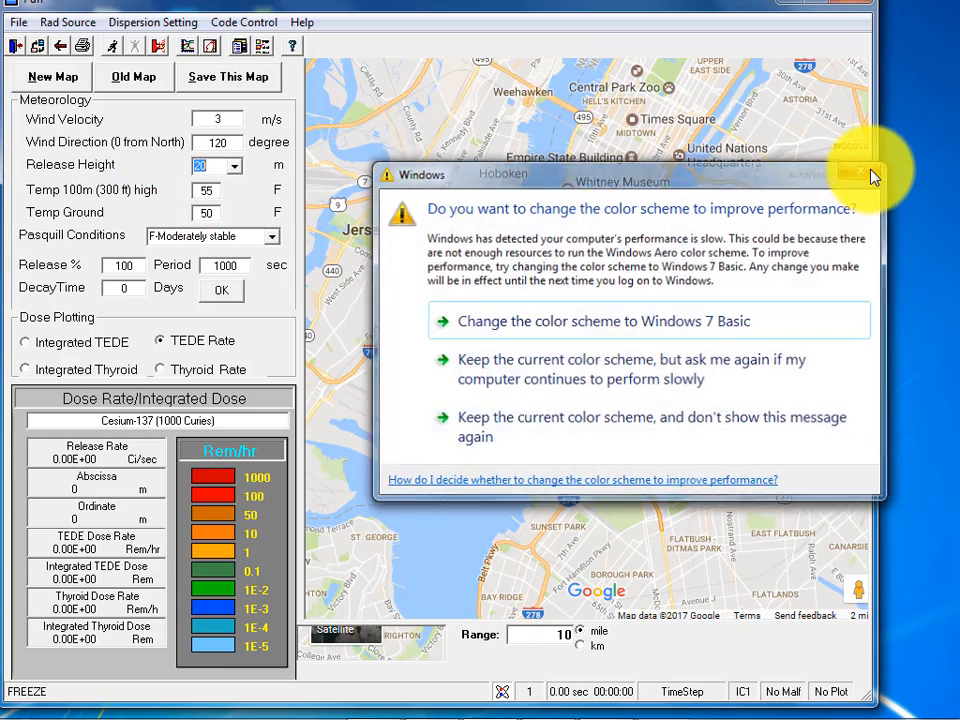
click(872, 175)
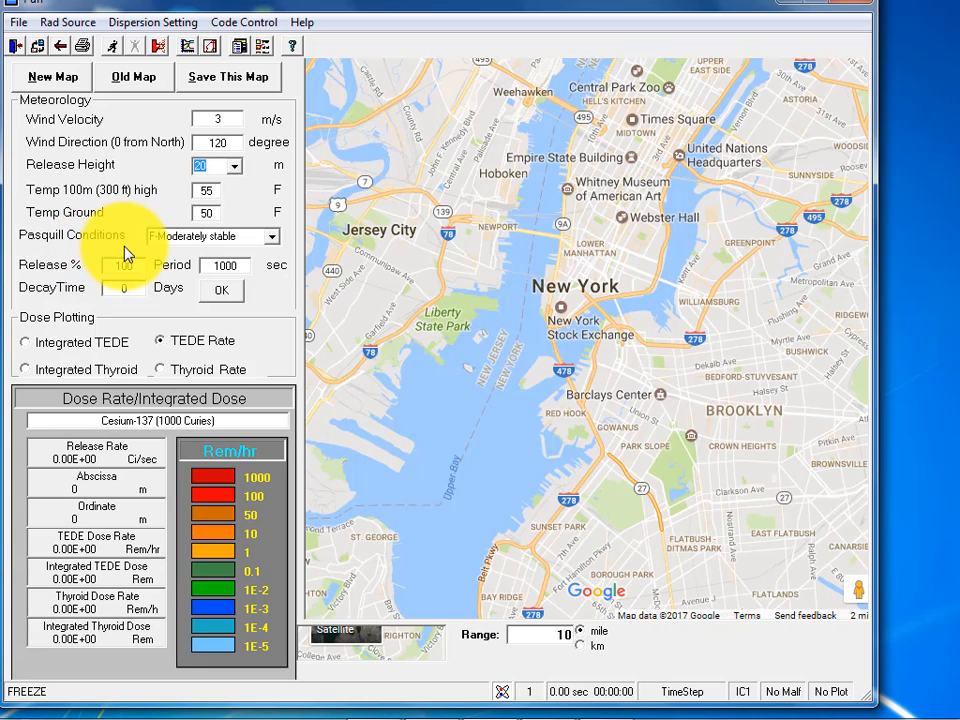
click(218, 293)
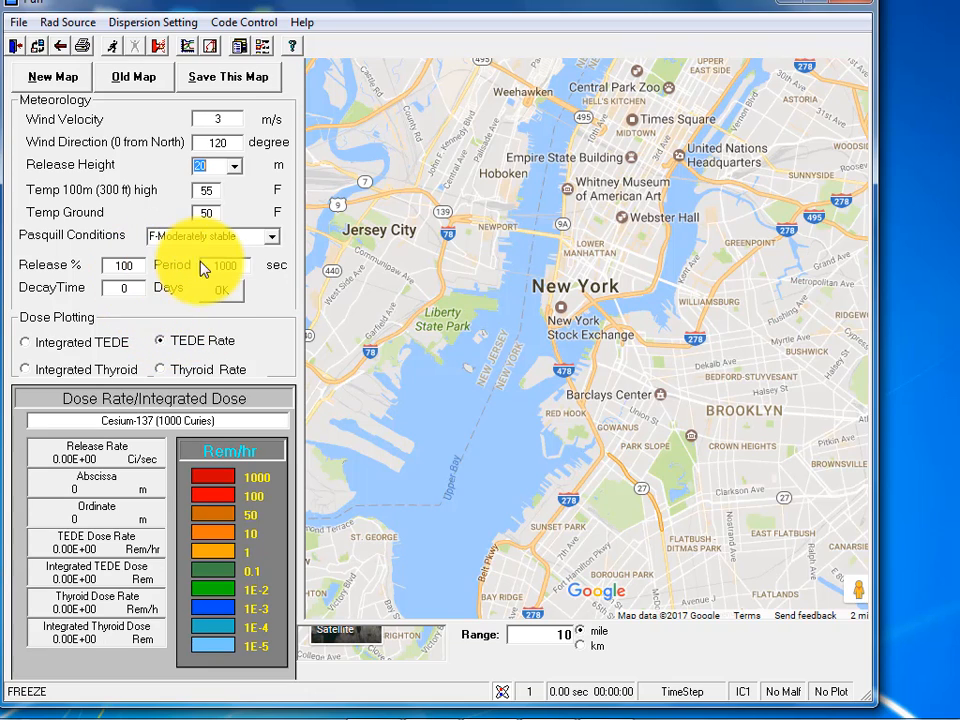
click(218, 292)
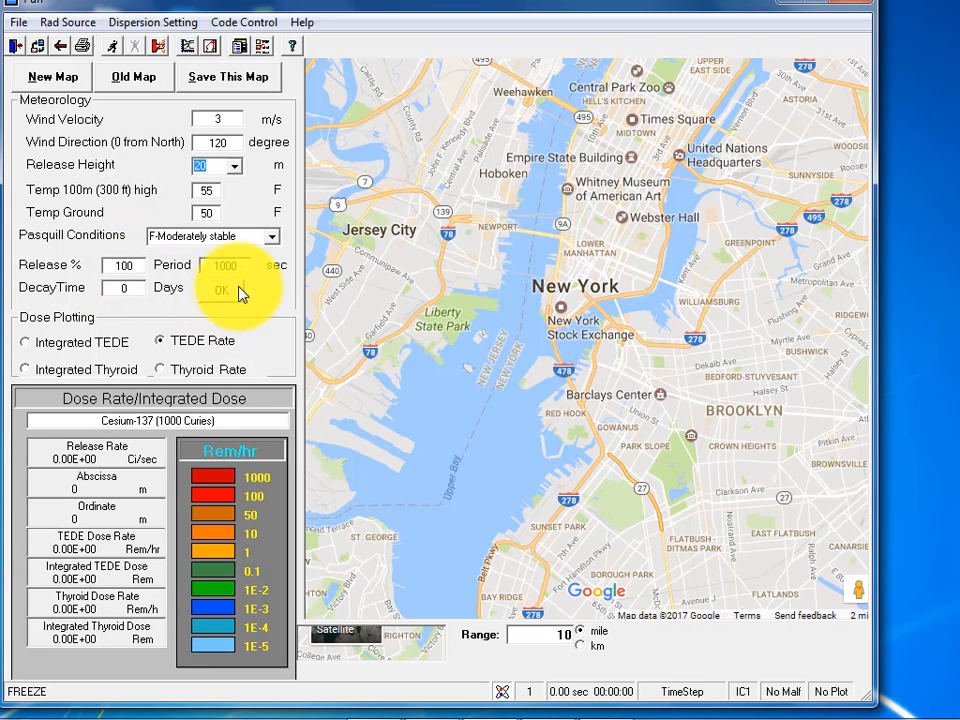
click(228, 298)
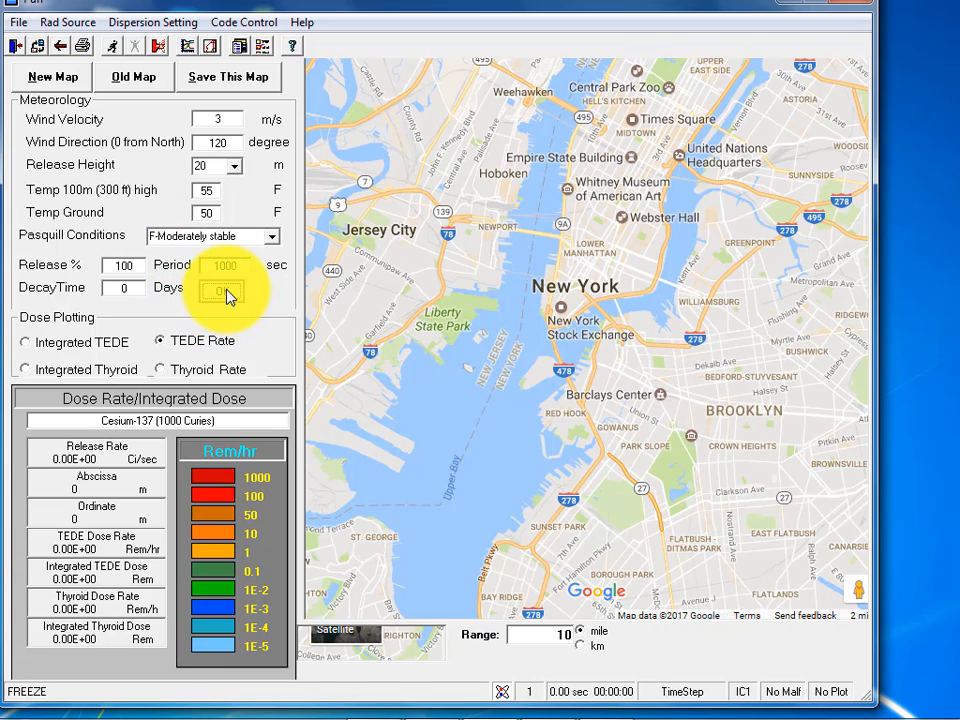
Run the dispersion simulation and read the dose values at a point in the plume near the New York Stock Exchange
click(114, 47)
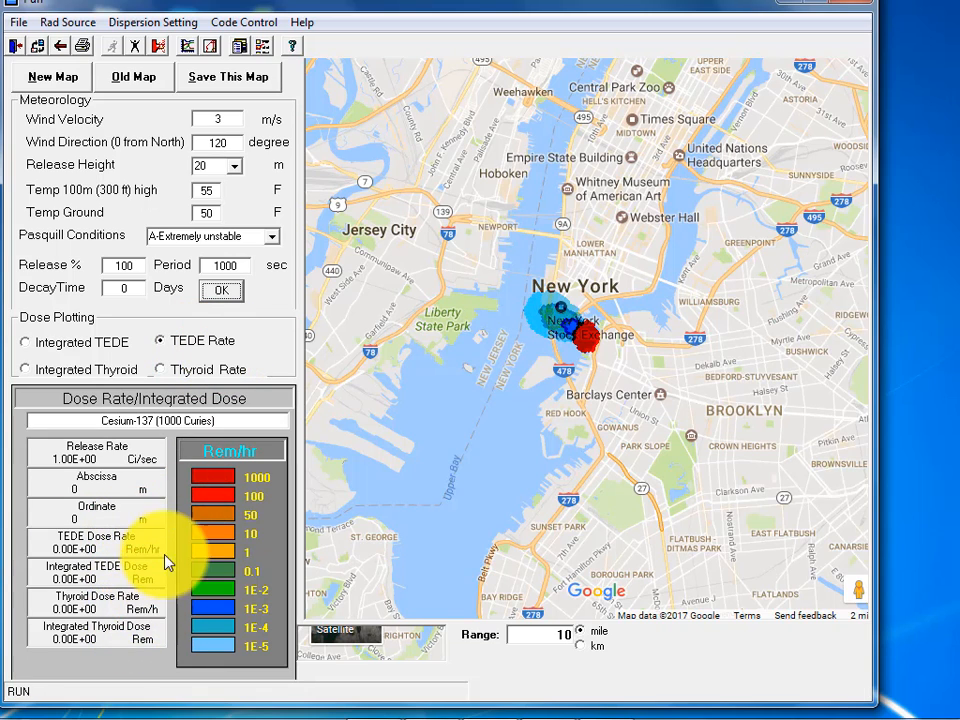
click(559, 325)
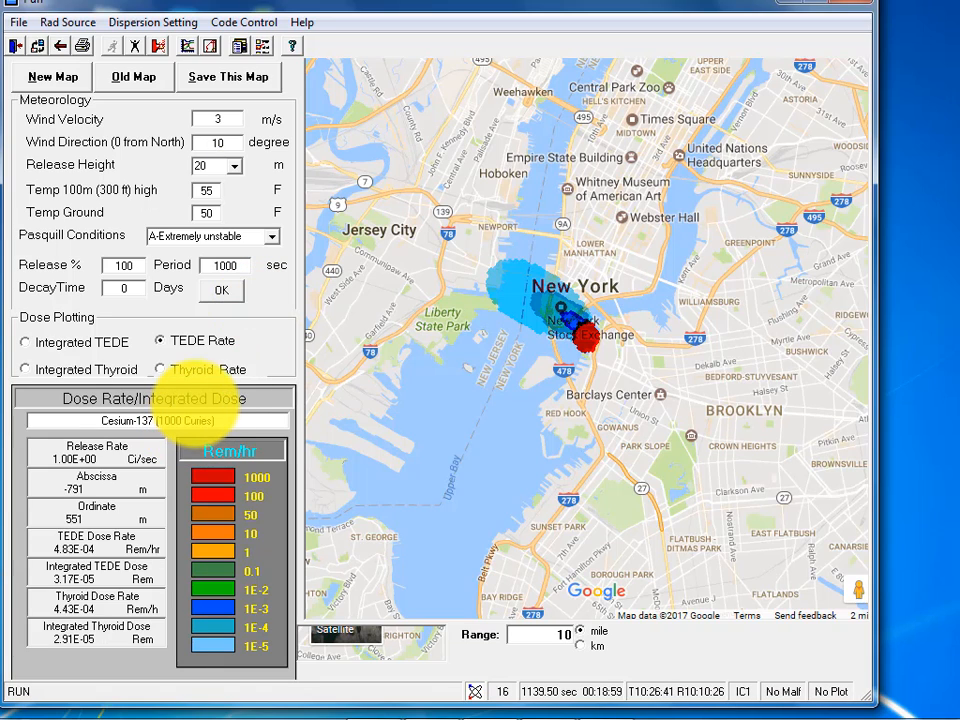
Change the wind direction to 180 degrees during the run, apply it, and read the dose southeast of the release point
text(8)
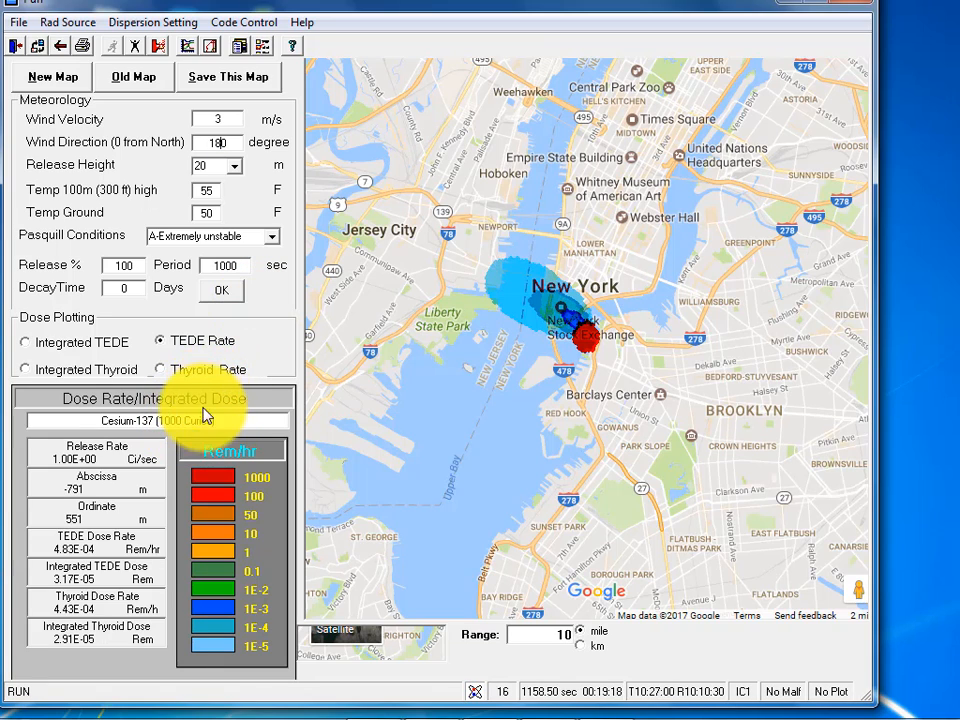
click(227, 293)
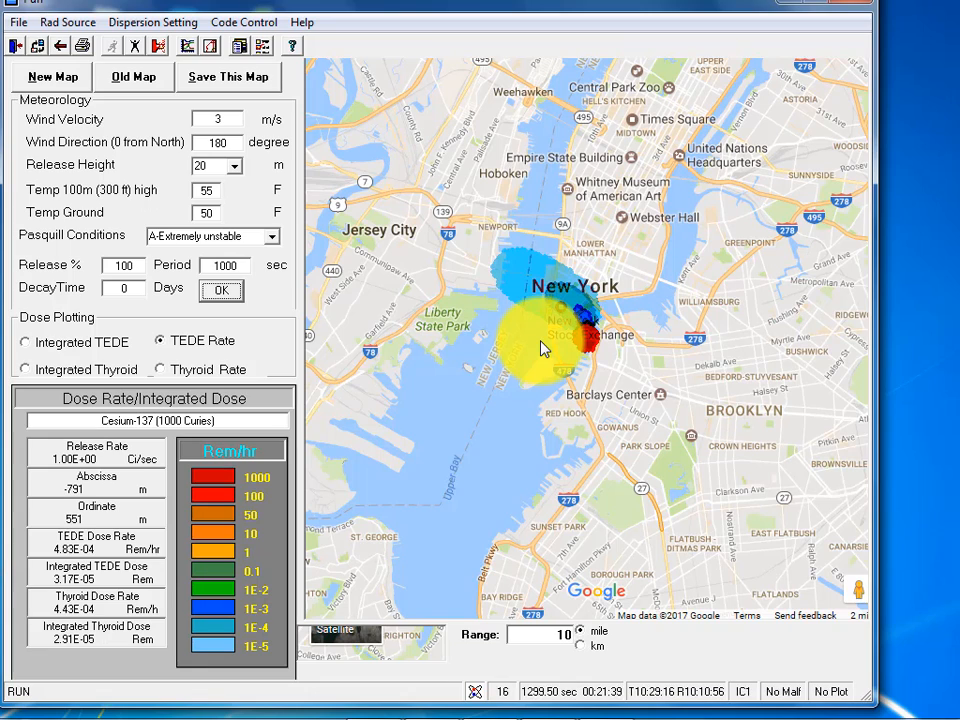
click(632, 372)
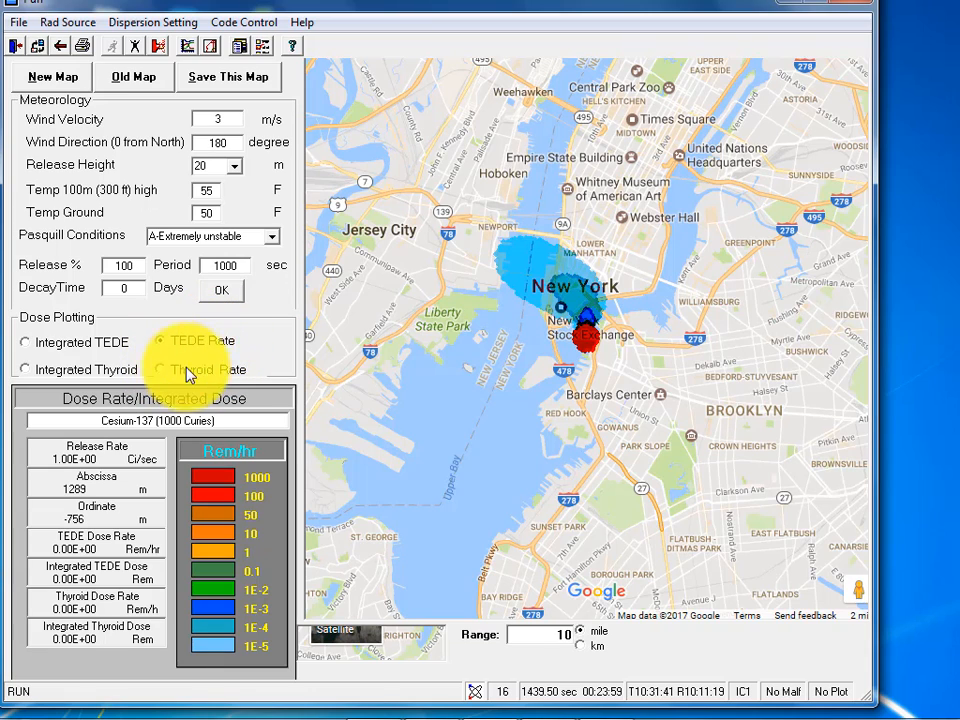
Switch the dose plot to Integrated TEDE, to Integrated Thyroid, and finally to Thyroid Rate
click(28, 345)
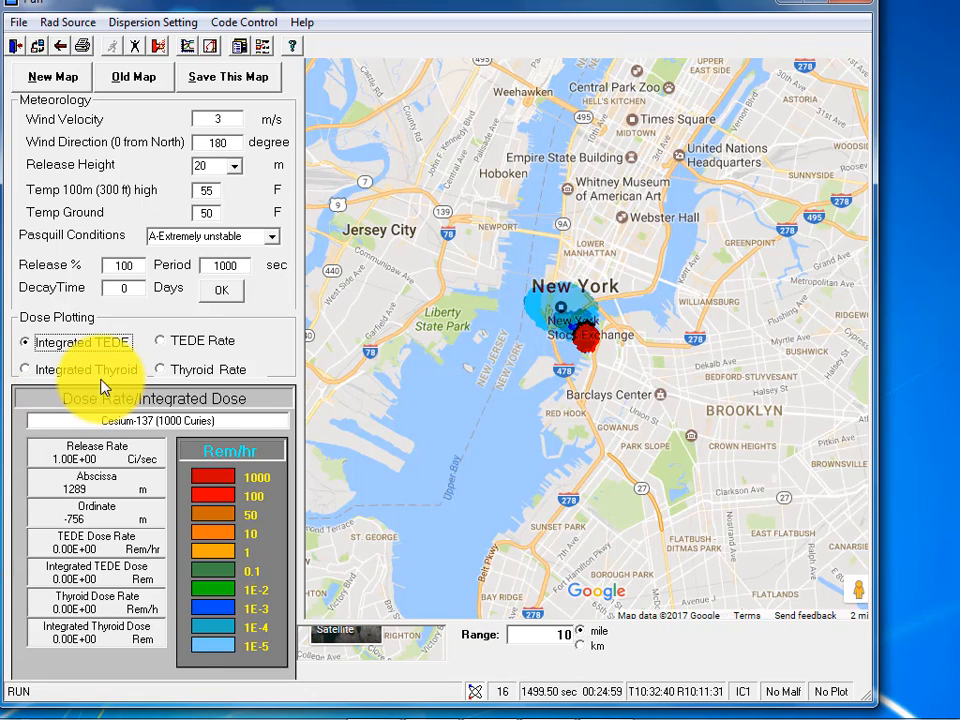
click(28, 372)
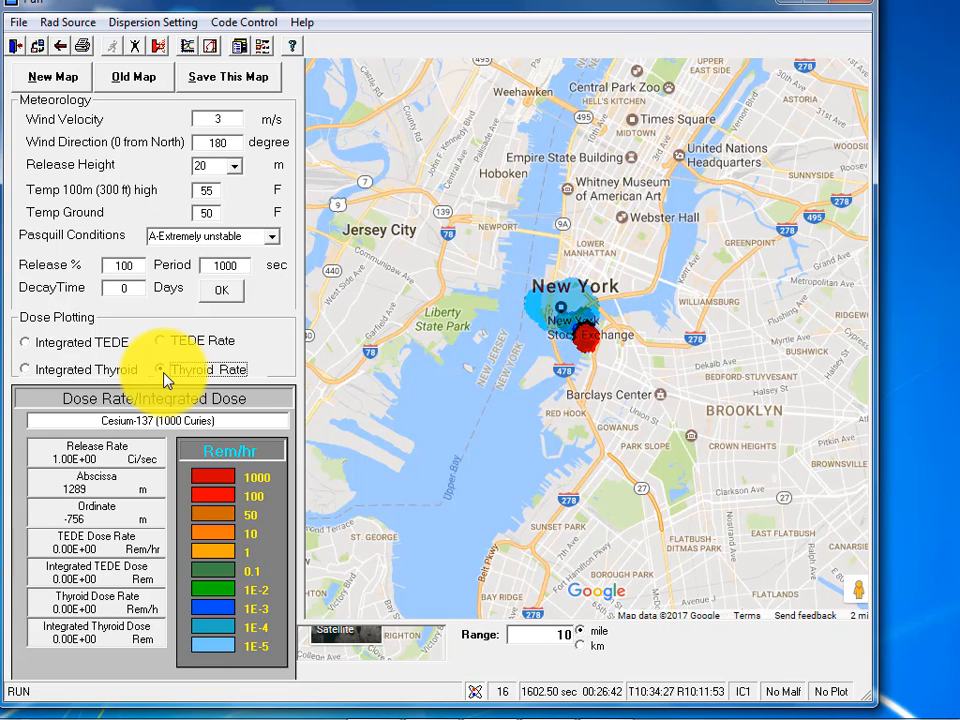
click(200, 372)
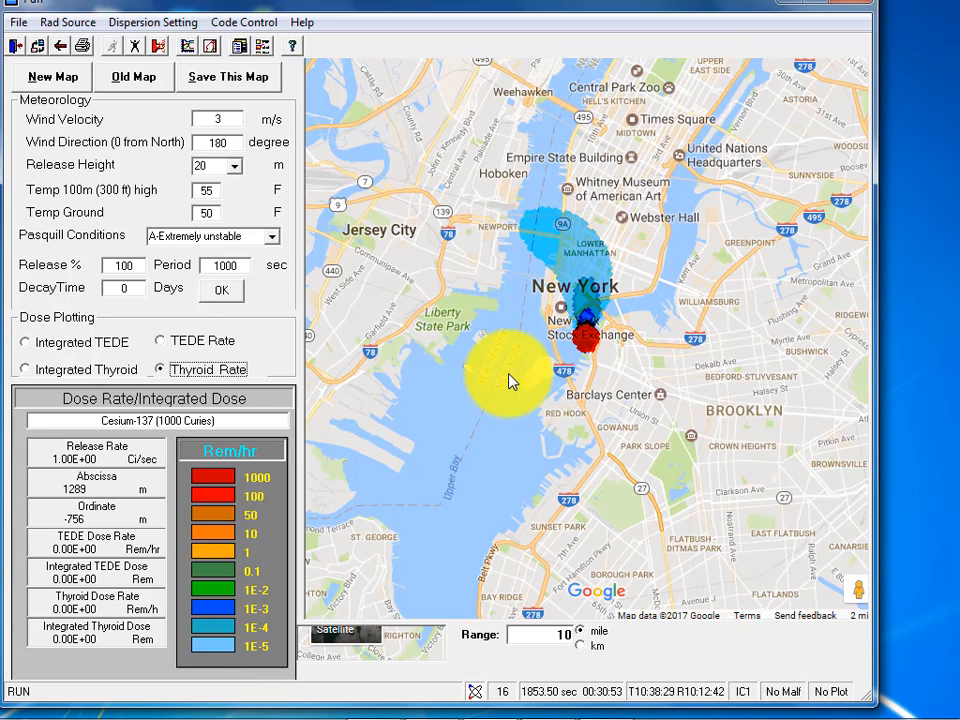
mouse_move(636, 698)
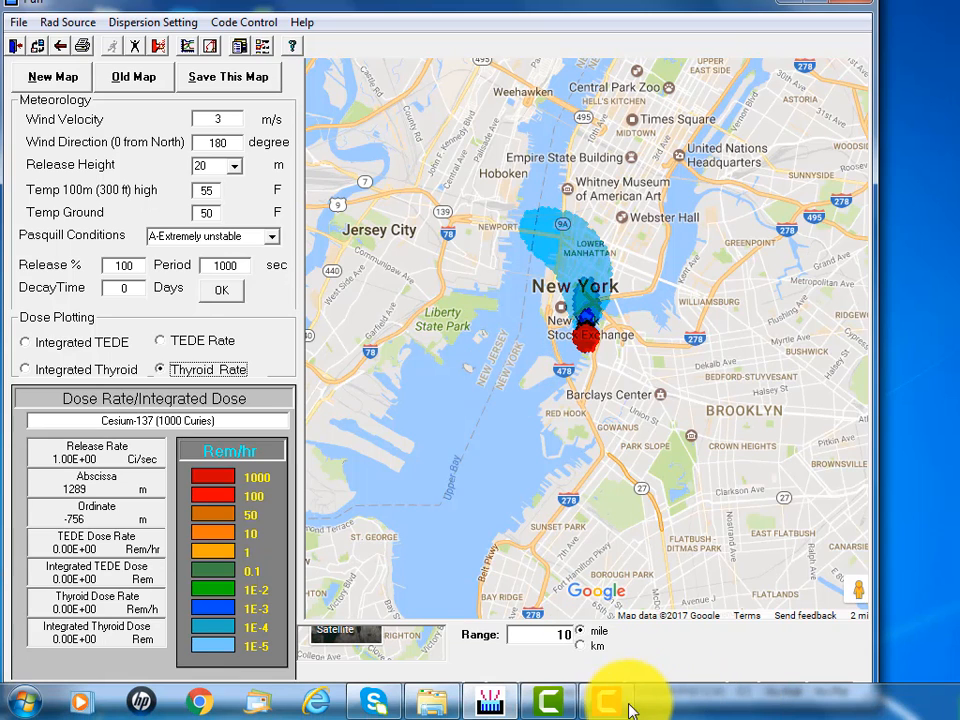